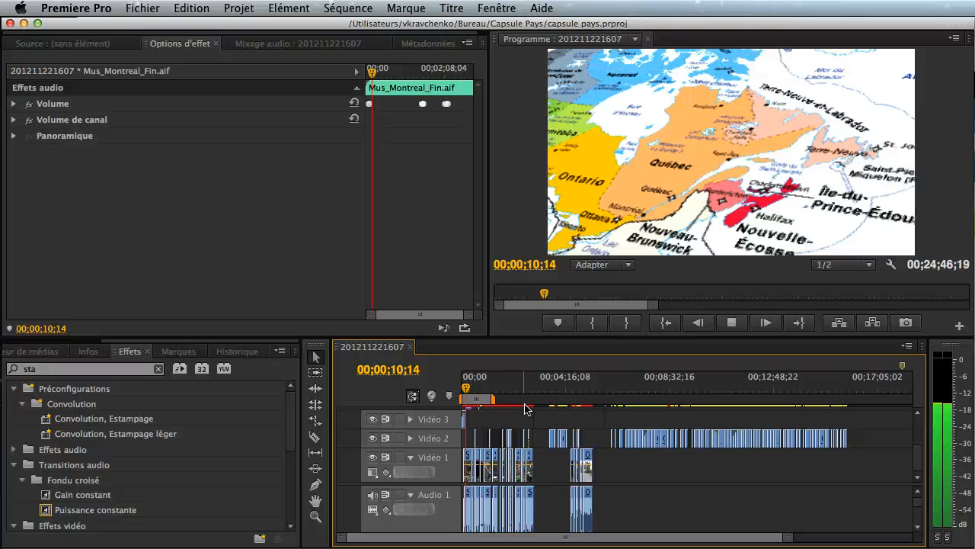
- Stop playback and preview the separate Vidéo 2 clips after the main edit, starting at 00;03;37;25
key(space)
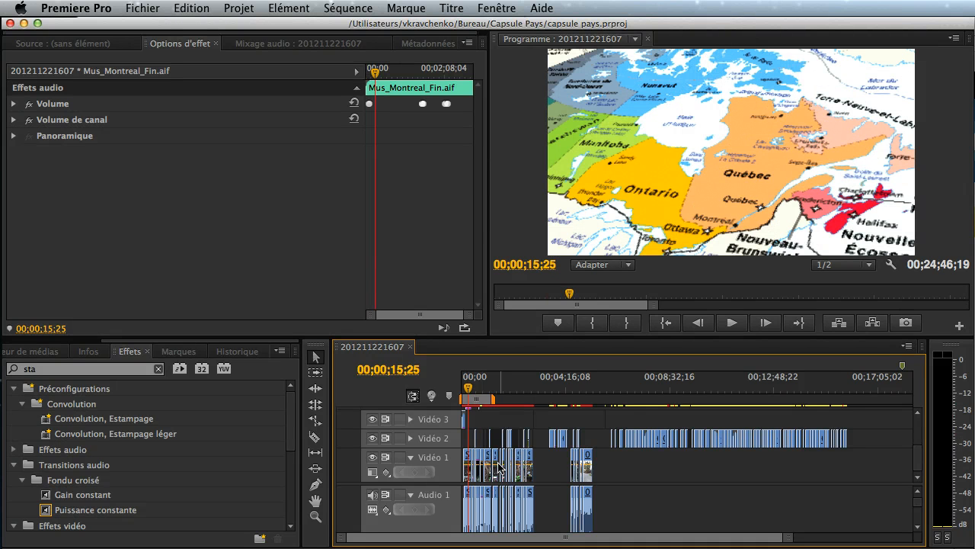
drag(789, 537, 702, 541)
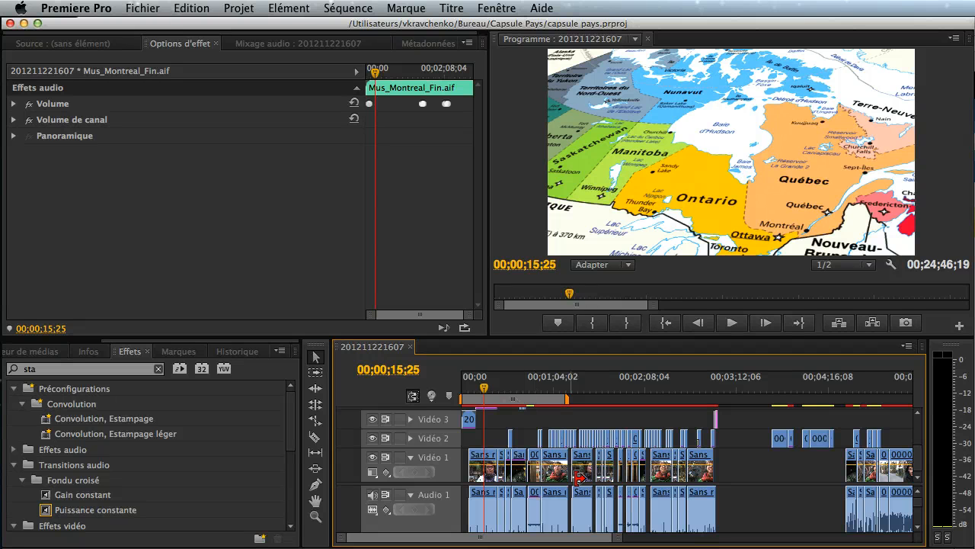
click(774, 389)
key(space)
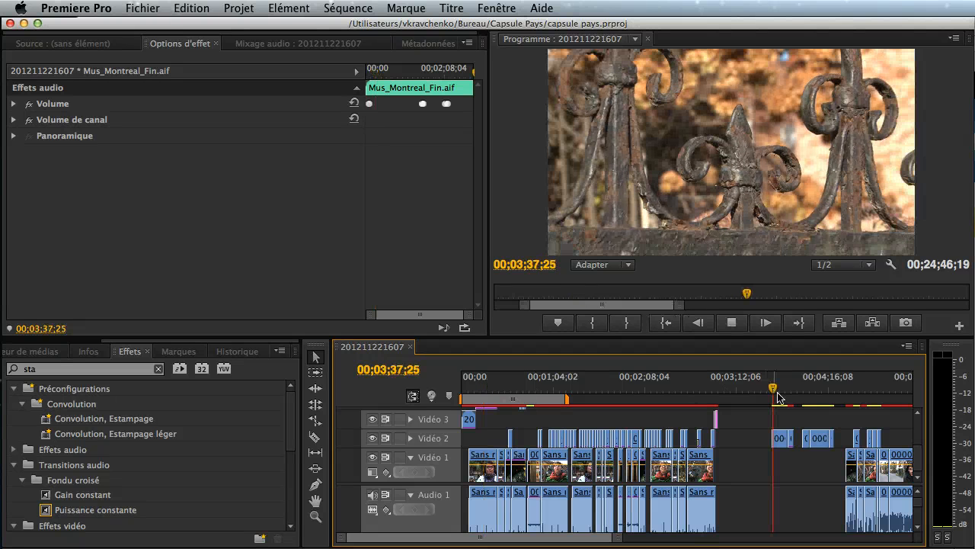
key(space)
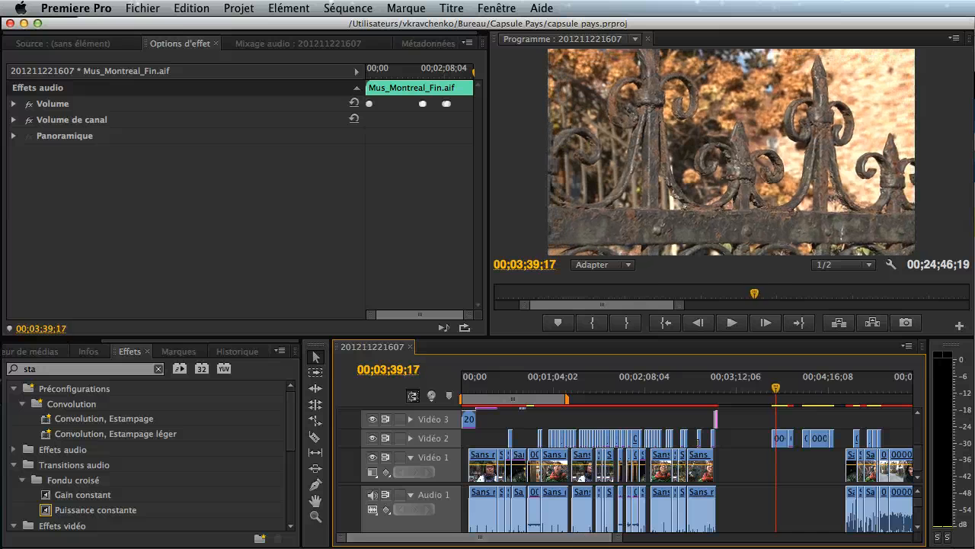
- Expand the Vidéo 2 track and examine the clips past the main edit and on the upper video tracks
mouse_move(562, 538)
mouse_down()
mouse_move(666, 543)
mouse_move(573, 539)
mouse_up()
click(411, 438)
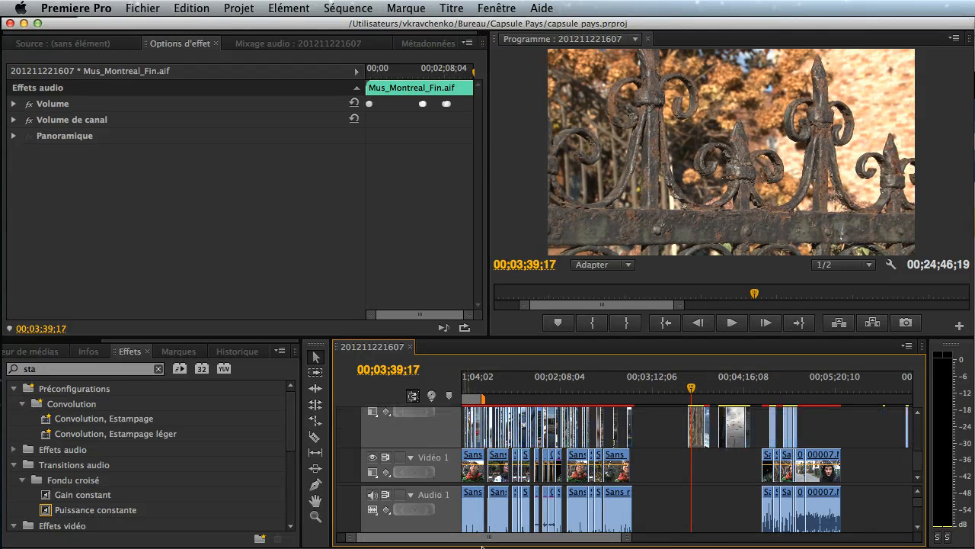
drag(500, 541, 540, 543)
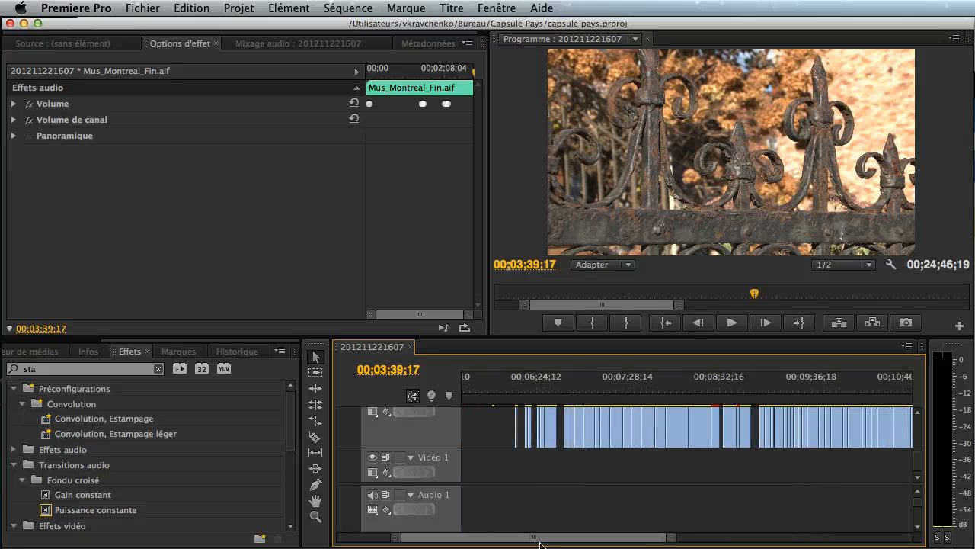
drag(674, 544, 606, 538)
scroll(436, 444, up, 2)
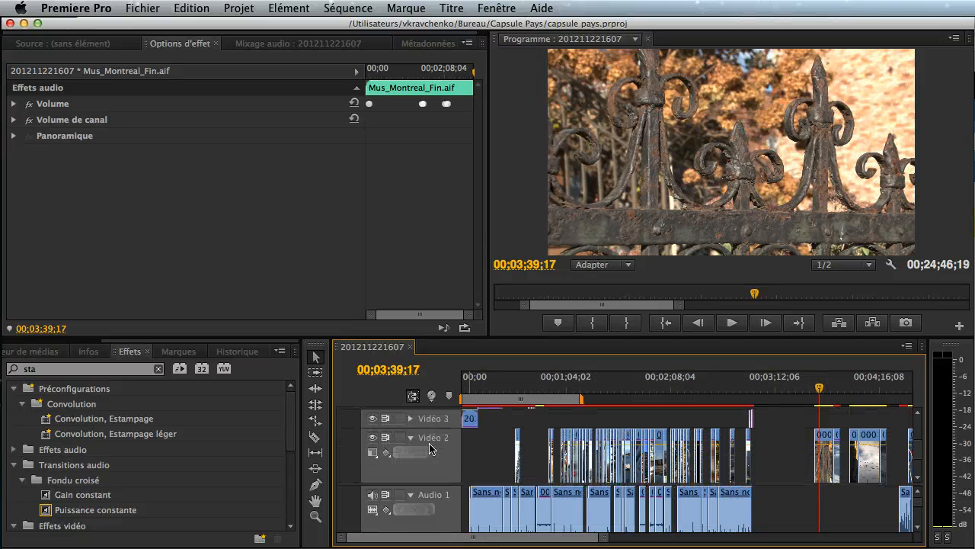
scroll(415, 442, up, 3)
scroll(438, 454, up, 2)
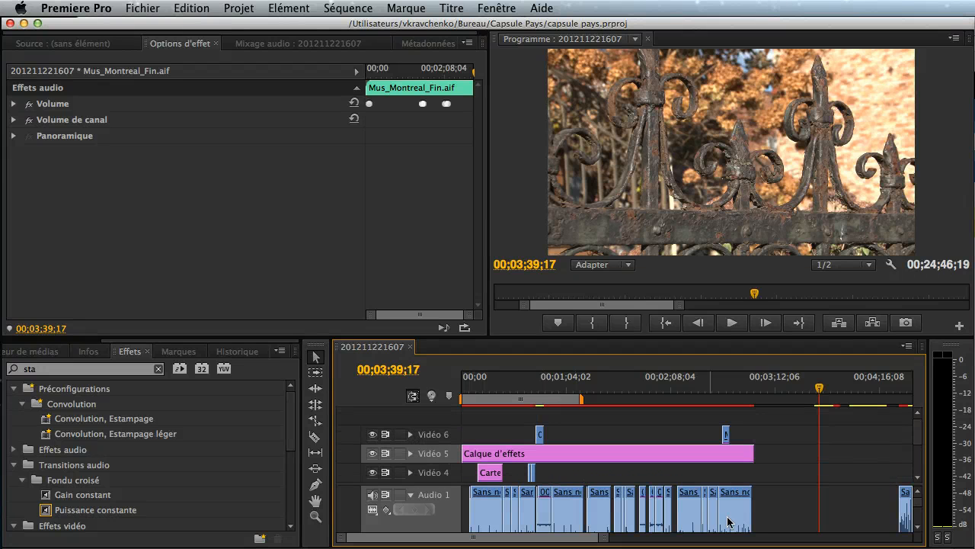
- Move the playhead to the end of the Calque d'effets clip on Vidéo 5
click(753, 390)
drag(752, 390, 769, 390)
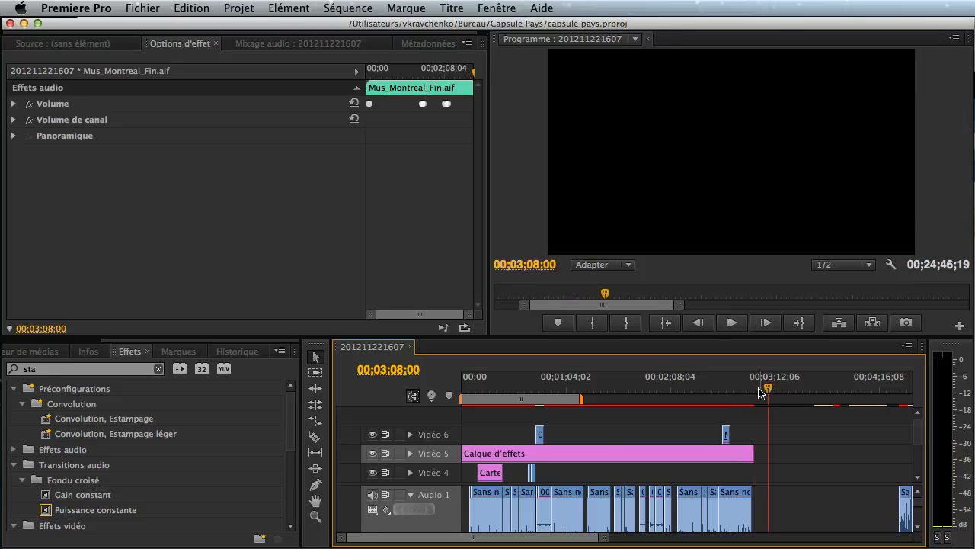
key(Up)
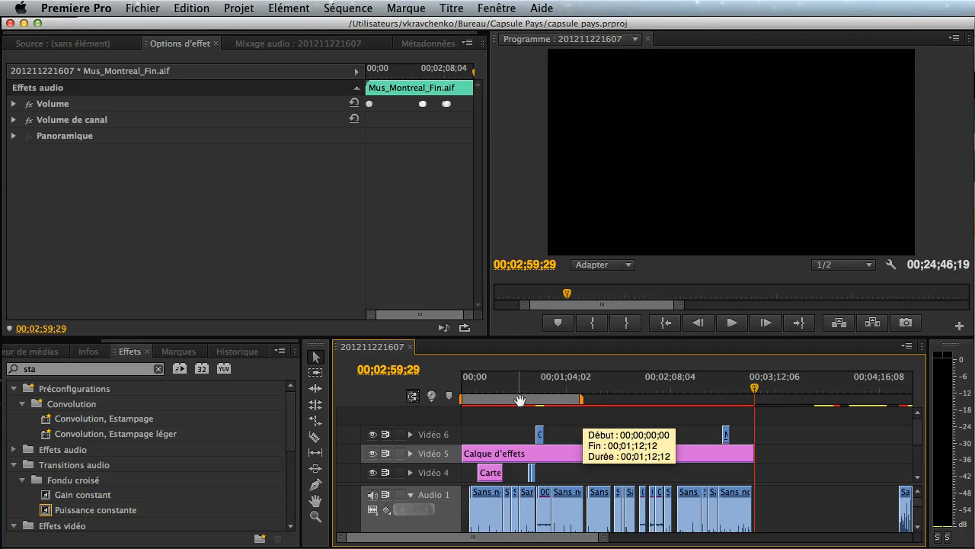
- Shift the work area bar slightly along the timeline and return it to the sequence start
drag(525, 399, 538, 398)
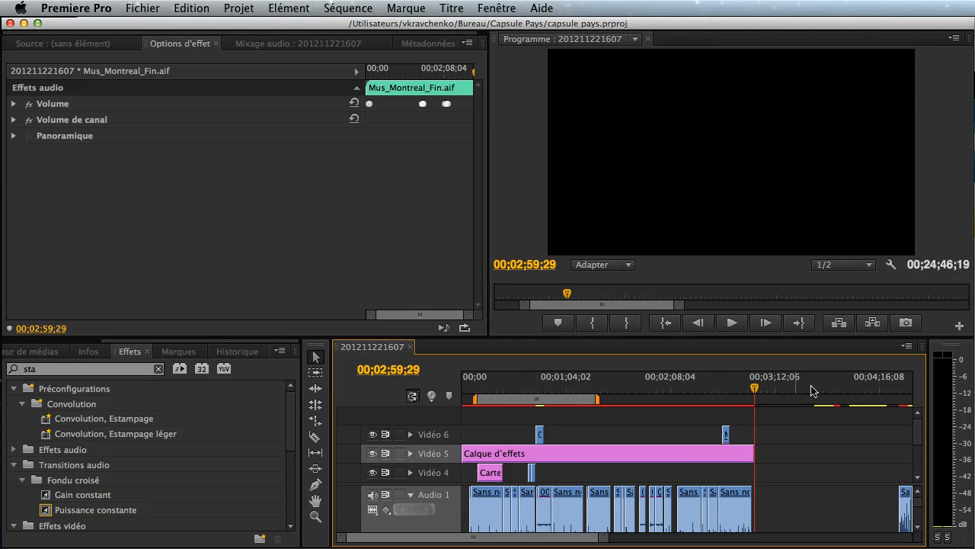
click(906, 346)
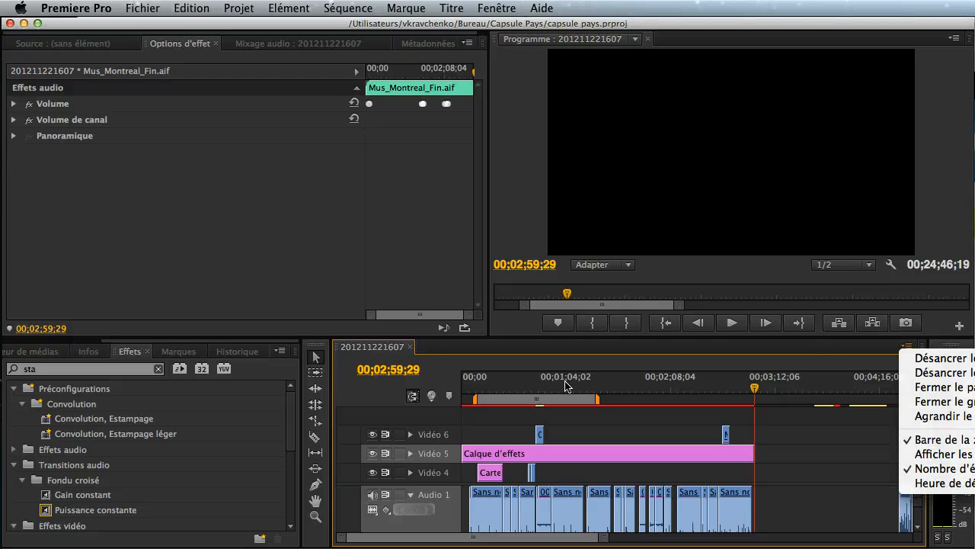
click(553, 402)
drag(547, 400, 496, 397)
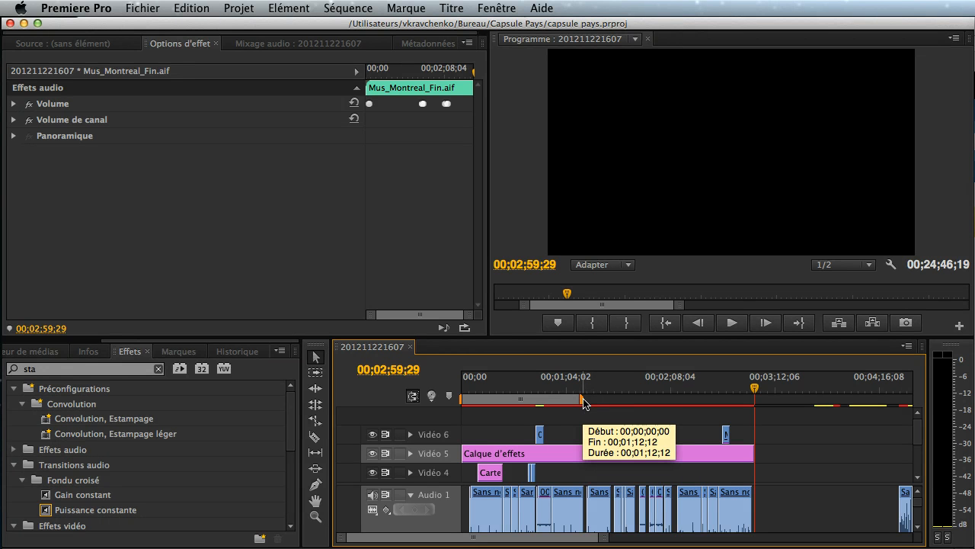
- Narrow the work area to 00;01;09;26–00;01;35;09, start rendering its previews and cancel the render
mouse_move(583, 399)
mouse_down()
mouse_move(502, 397)
mouse_move(595, 398)
mouse_up()
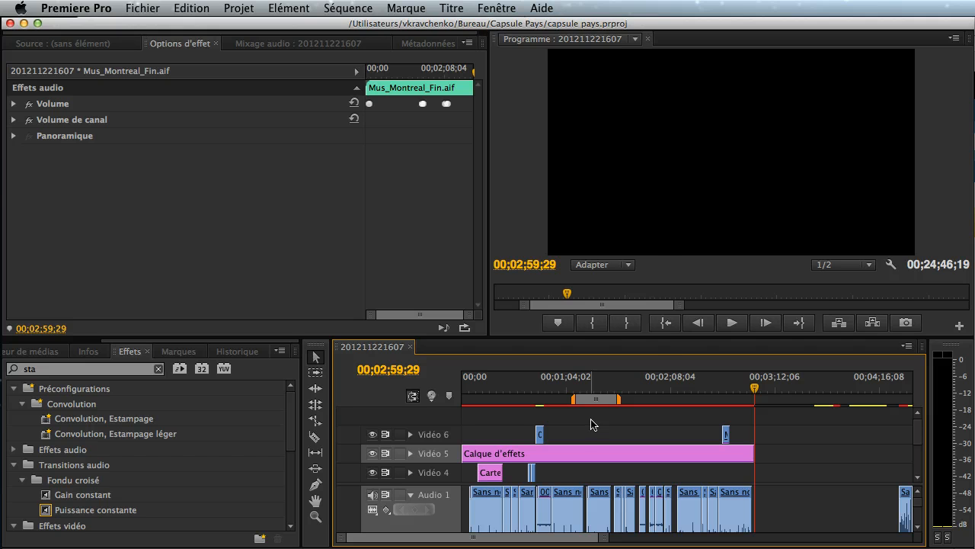
key(Return)
drag(477, 160, 634, 192)
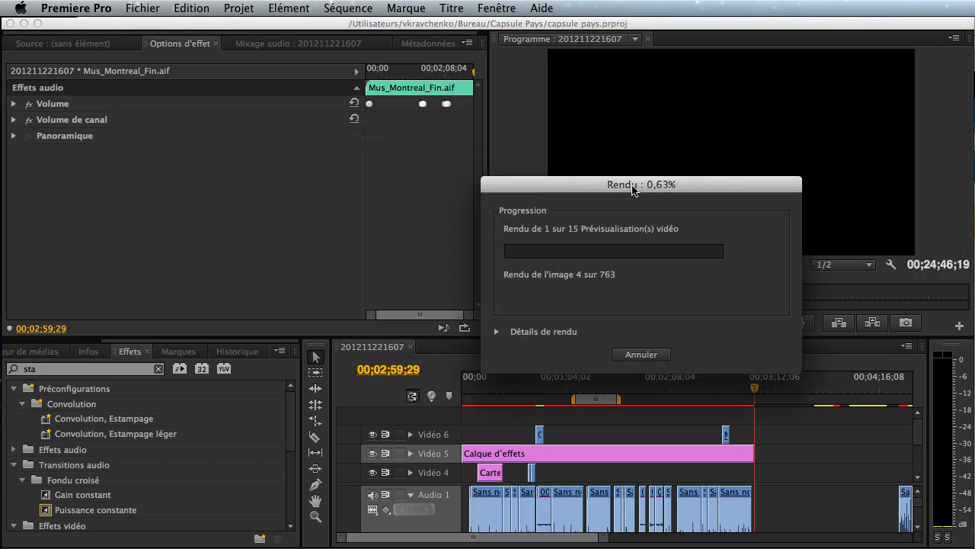
click(640, 354)
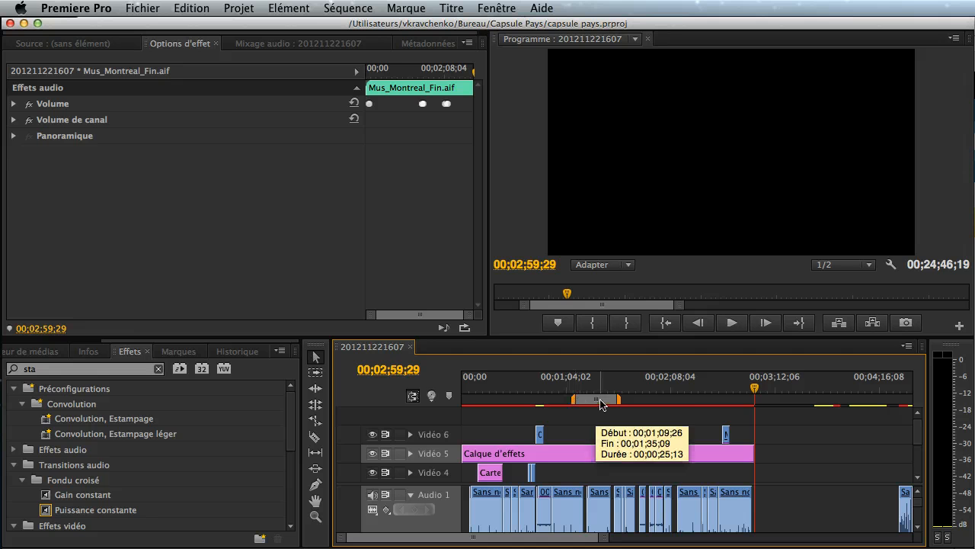
- Stretch the work area from the sequence start to the end of the Calque d'effets clip and collapse the Audio 1 track
click(519, 393)
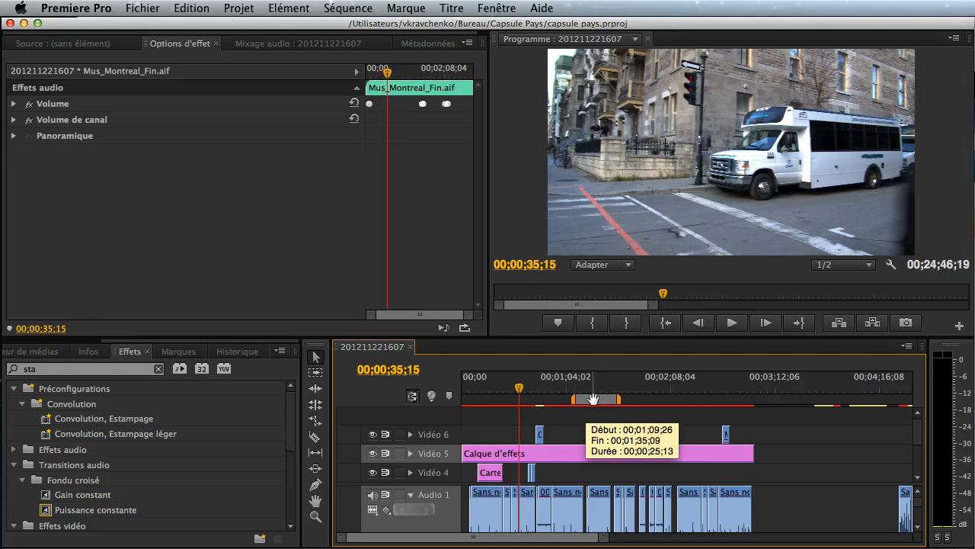
drag(596, 399, 756, 416)
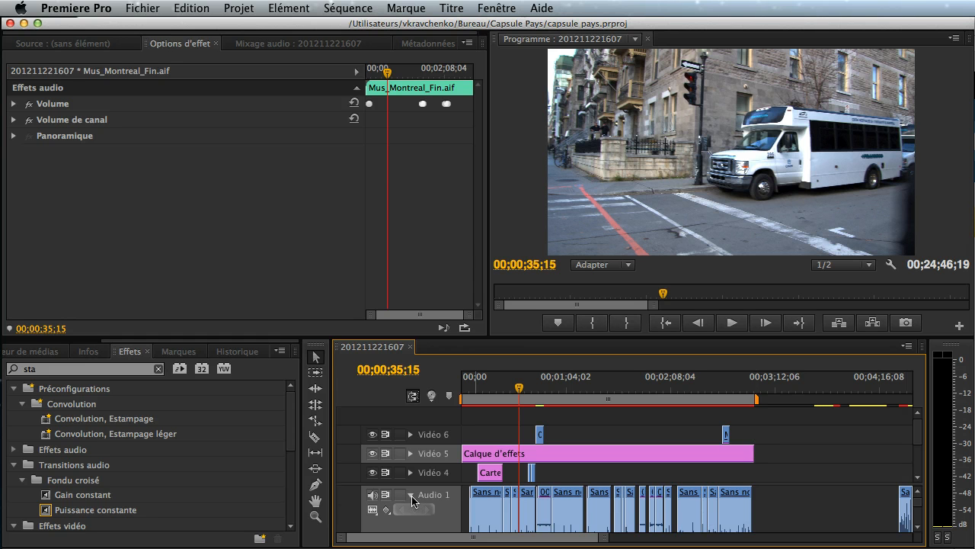
click(411, 496)
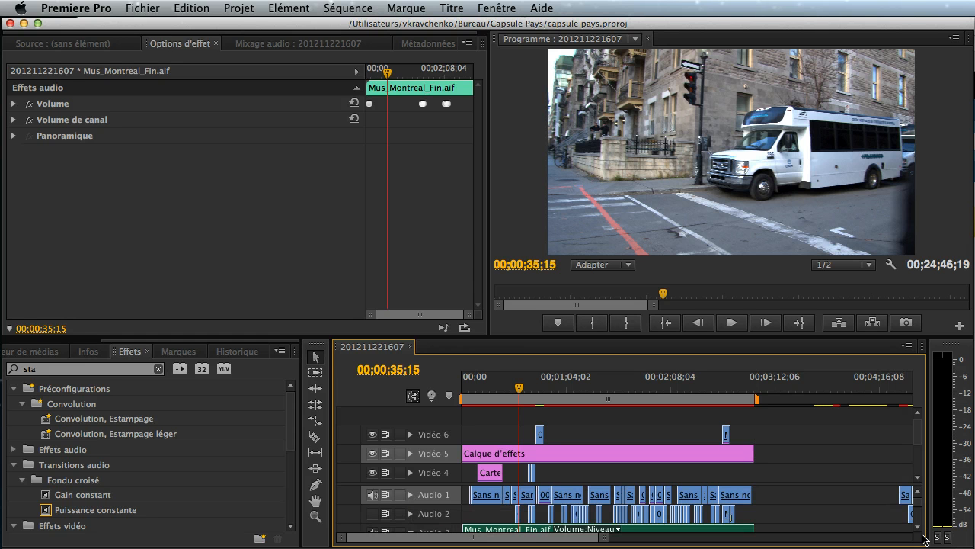
scroll(919, 511, down, 2)
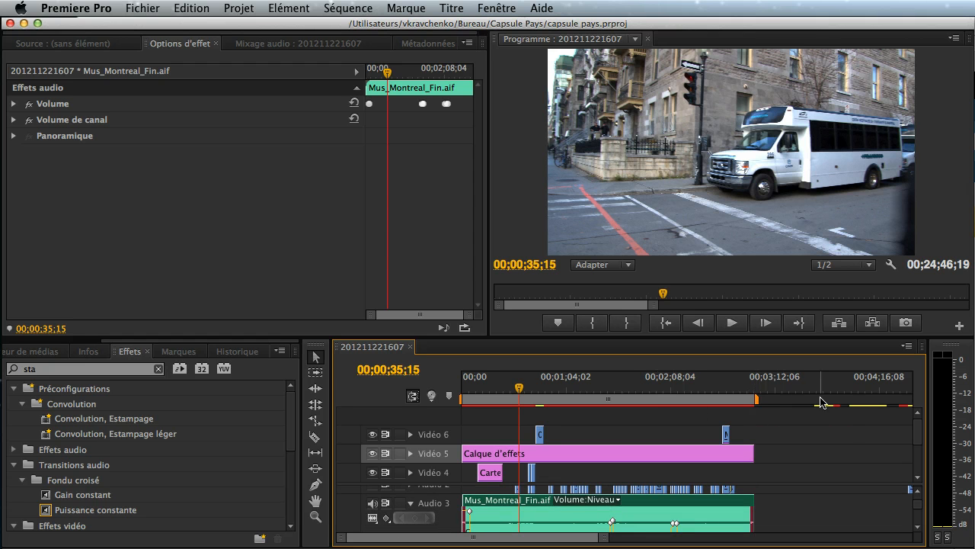
drag(758, 402, 768, 401)
drag(769, 402, 761, 406)
- Open the media export settings for the sequence and select H.264 as the format
click(141, 9)
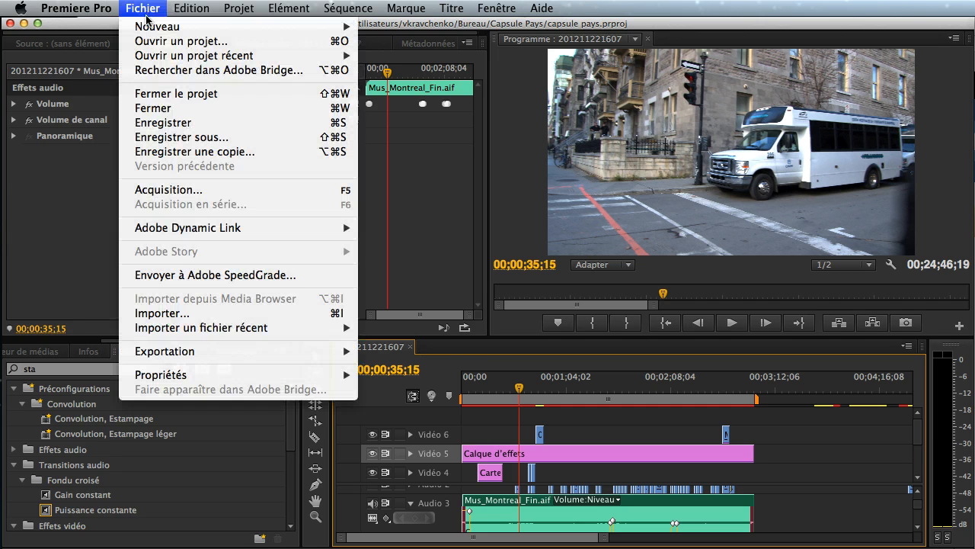
mouse_move(323, 352)
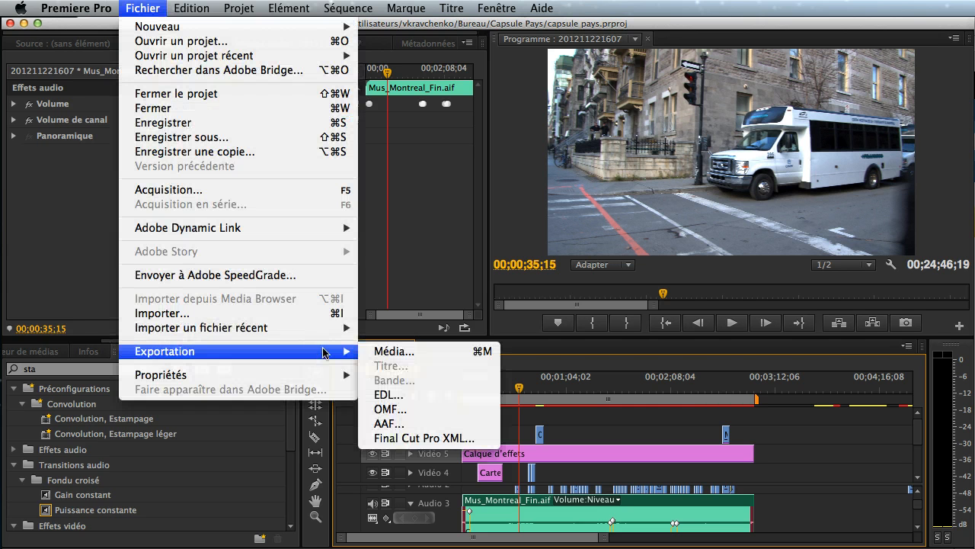
click(383, 351)
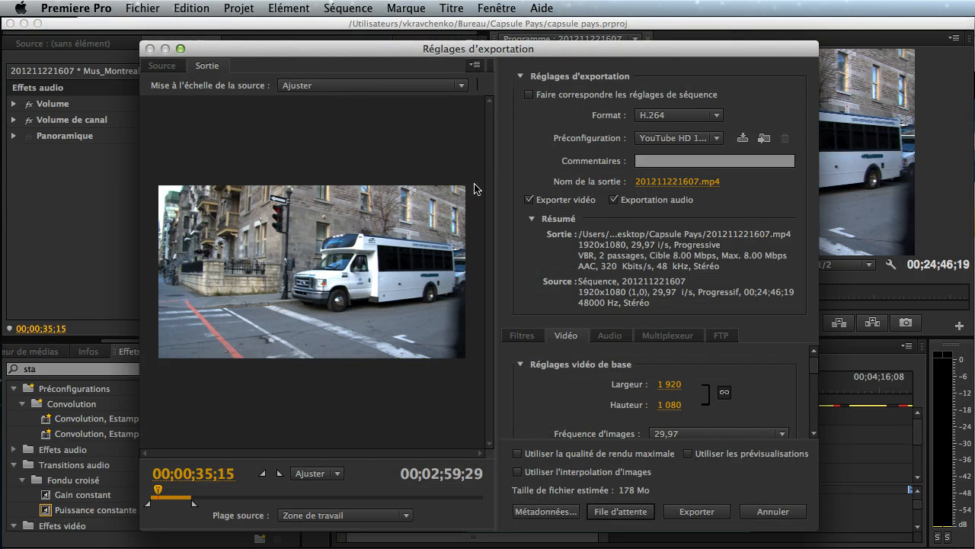
click(681, 116)
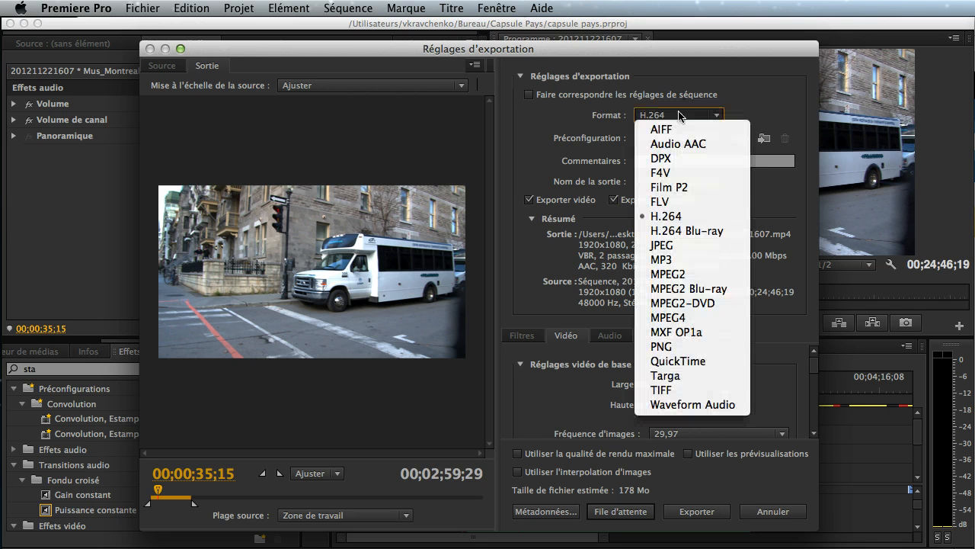
click(692, 220)
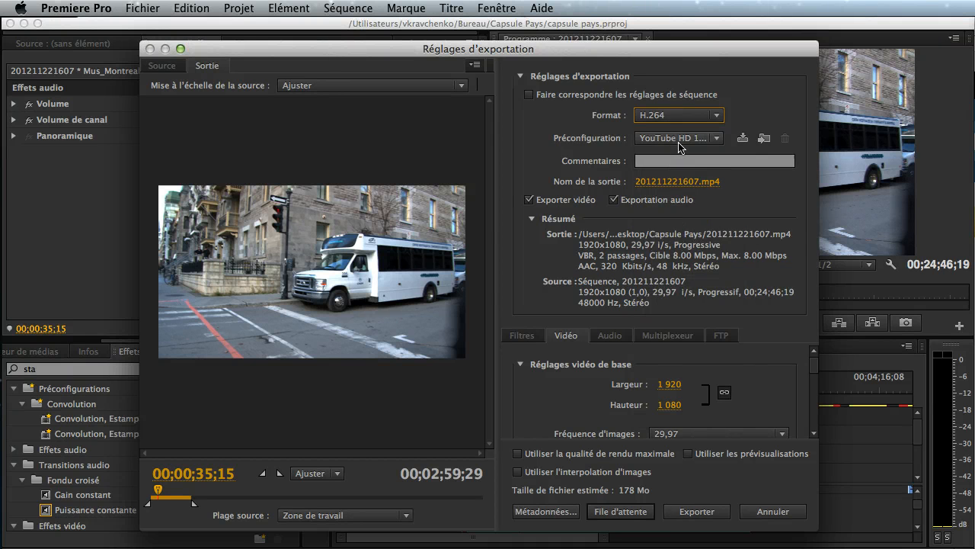
- Browse the H.264 presets and choose 3GPP 352x288 15 i/s for the export
click(678, 138)
scroll(762, 229, down, 10)
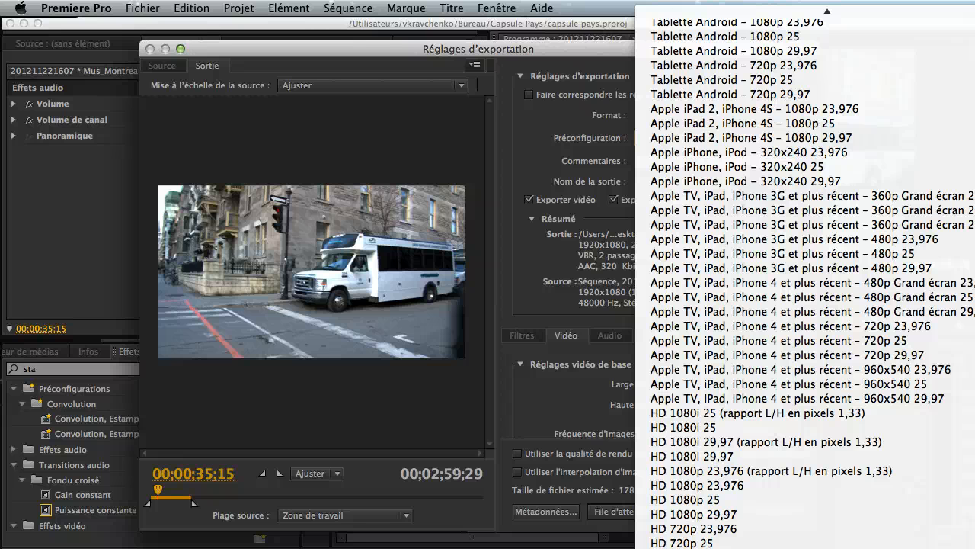
scroll(805, 277, up, 10)
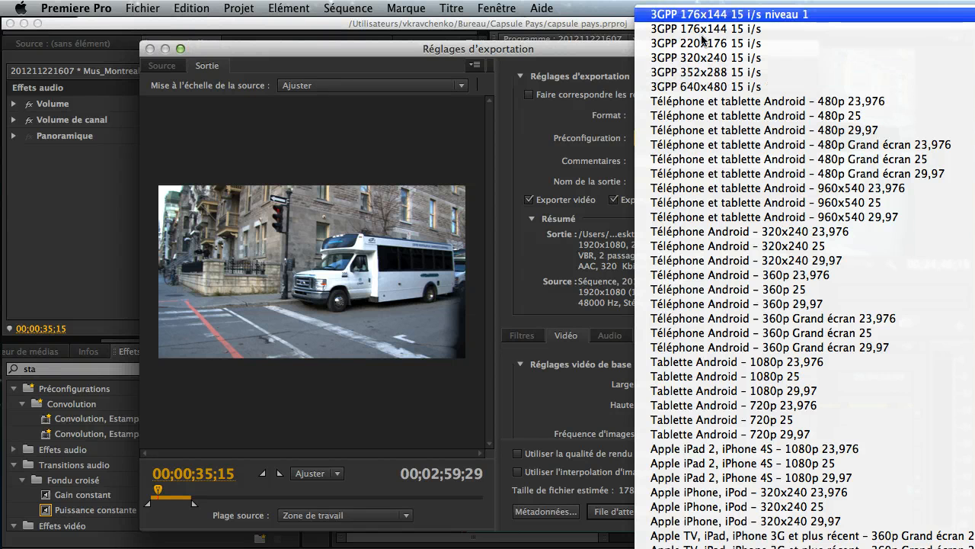
click(705, 74)
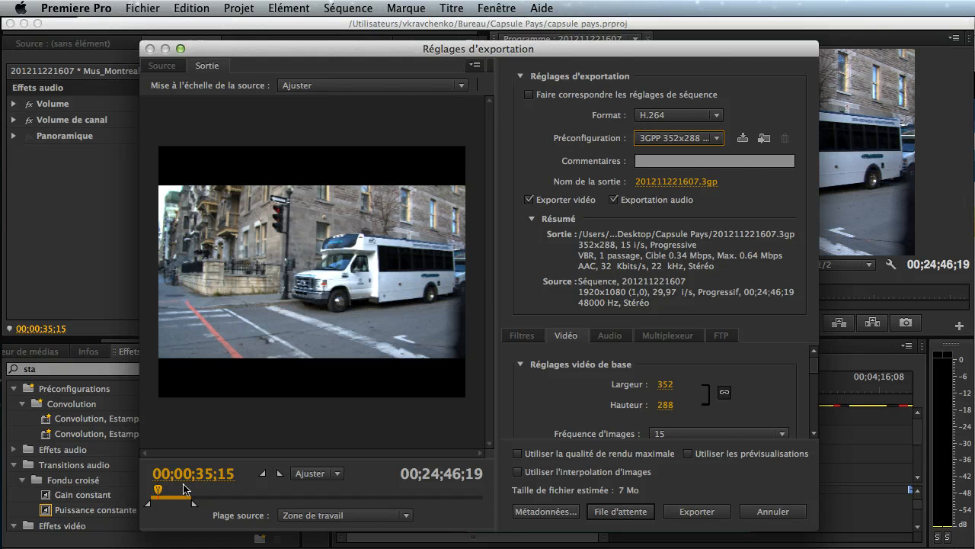
- Compare the source and output previews of the export at different points of the video
drag(159, 492, 171, 494)
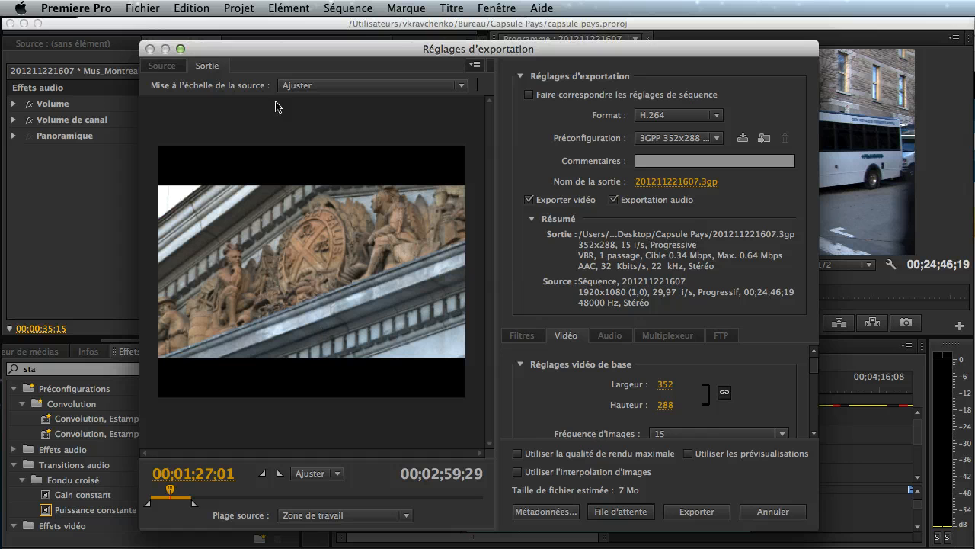
click(160, 67)
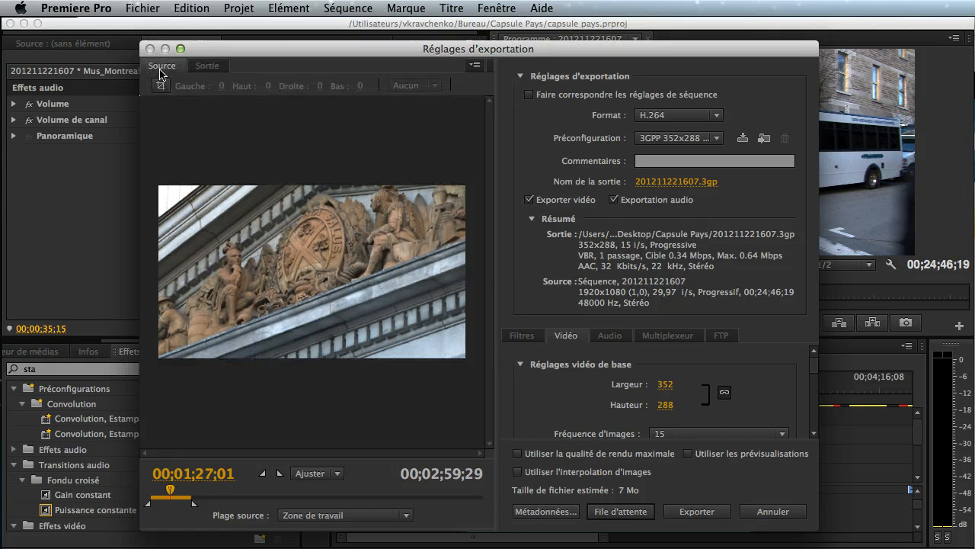
drag(169, 494, 170, 493)
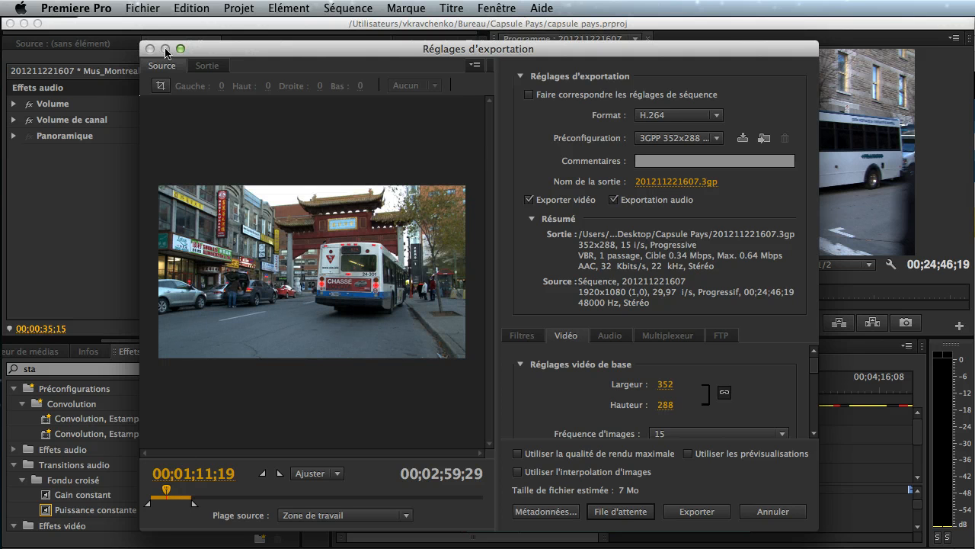
click(206, 67)
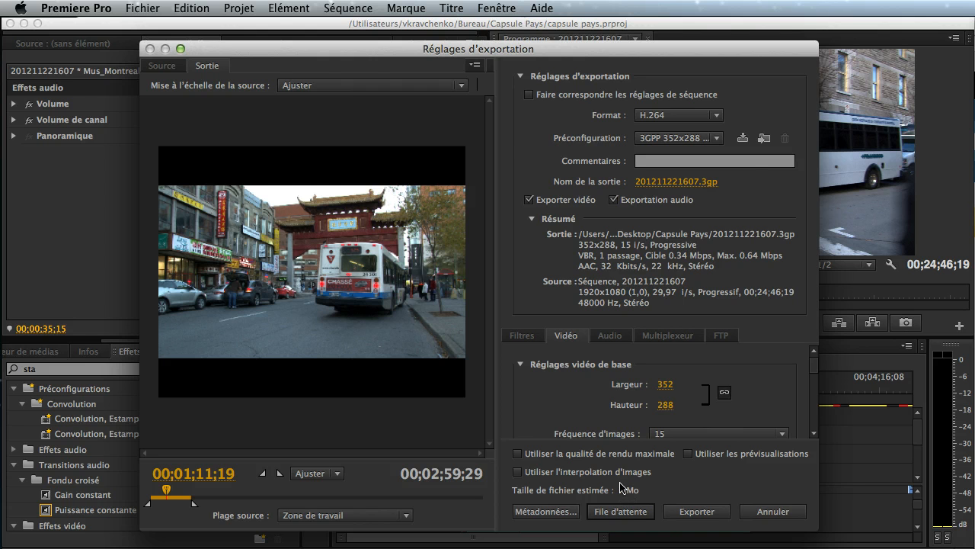
- Keep H.264 as the export format and choose the YouTube SD 360p Grand écran 29,97 preset
click(678, 115)
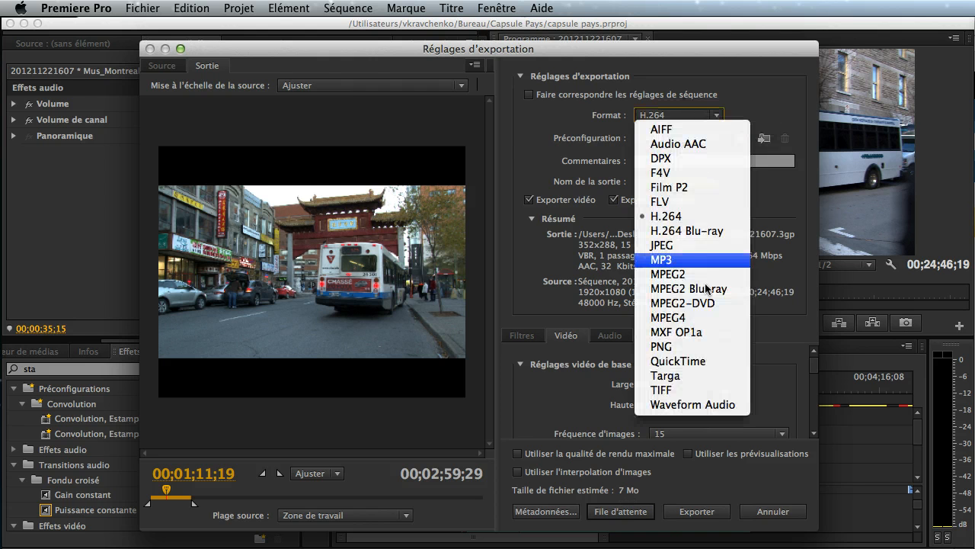
click(666, 216)
click(678, 138)
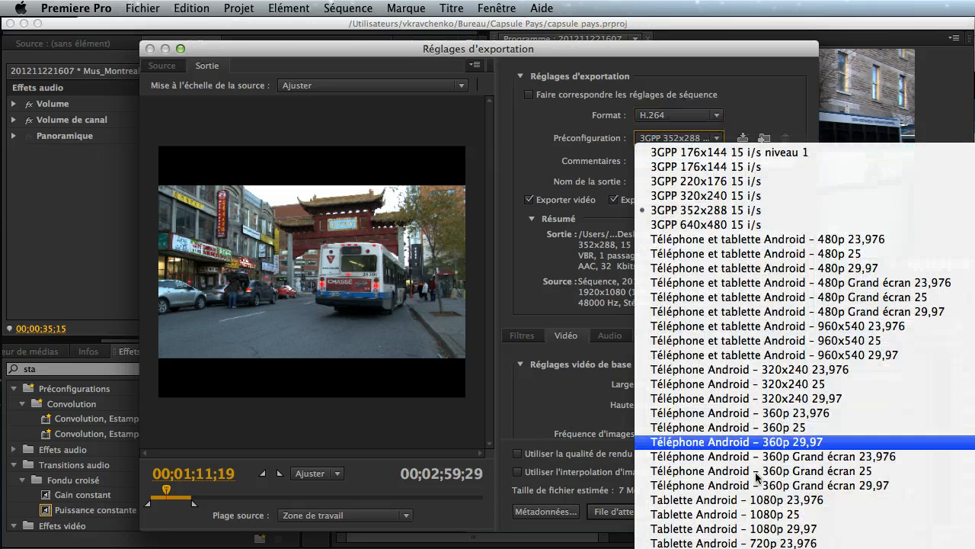
scroll(758, 478, down, 10)
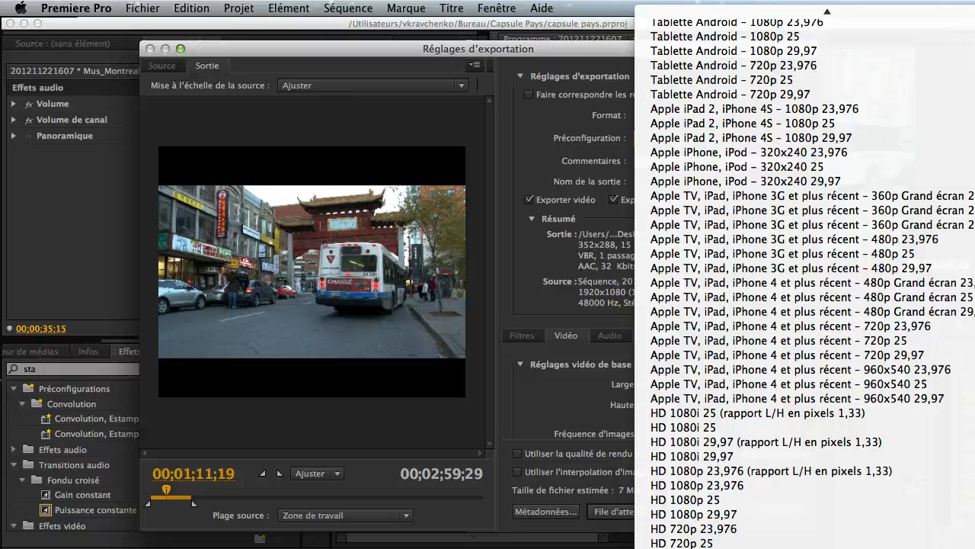
click(661, 547)
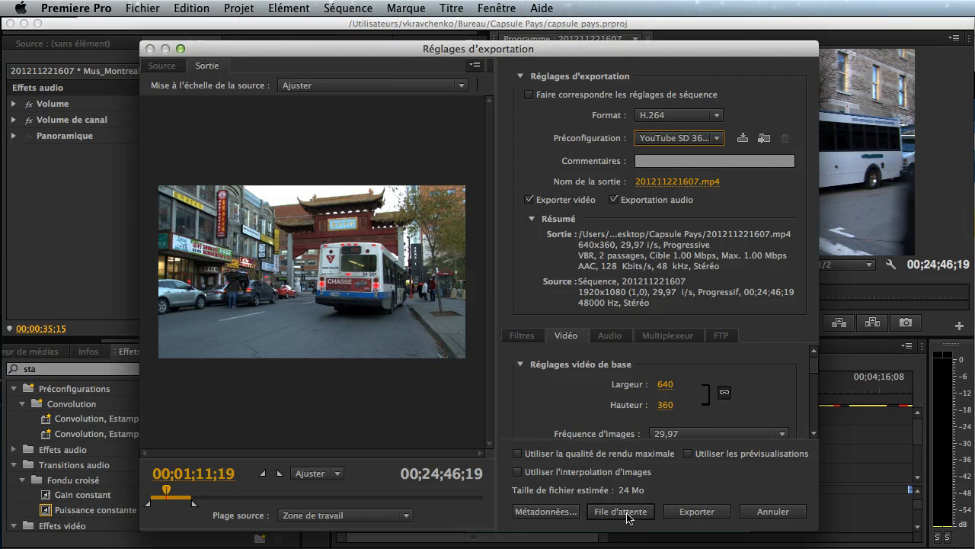
click(621, 511)
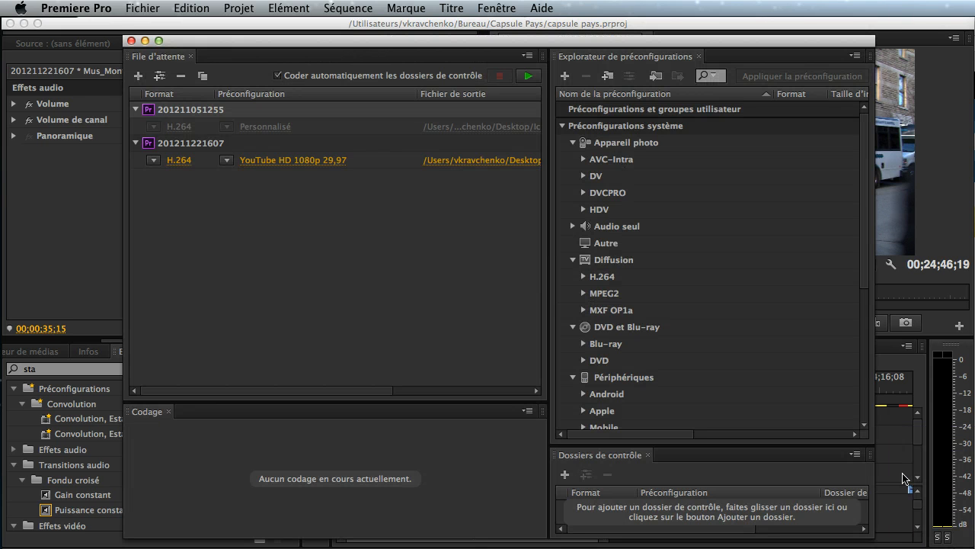
click(525, 284)
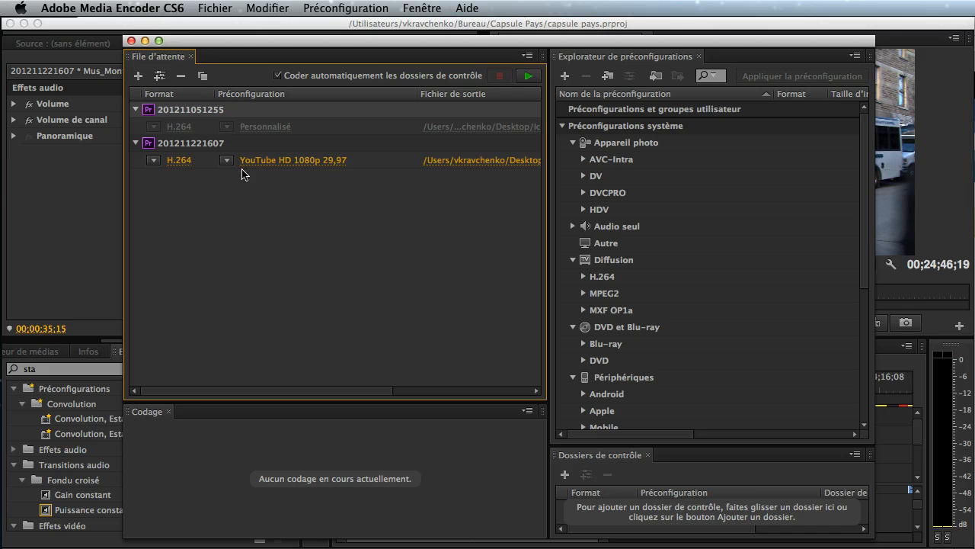
mouse_move(241, 168)
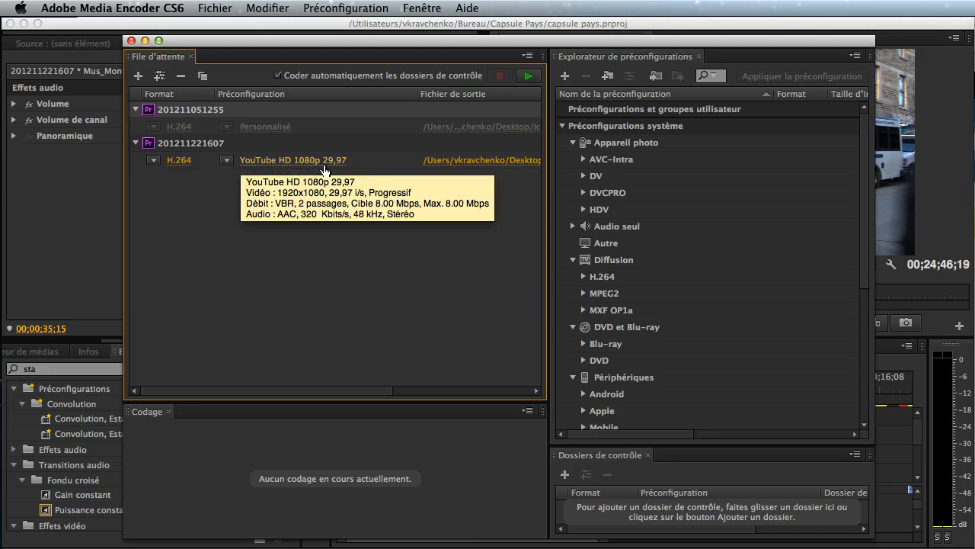
click(298, 209)
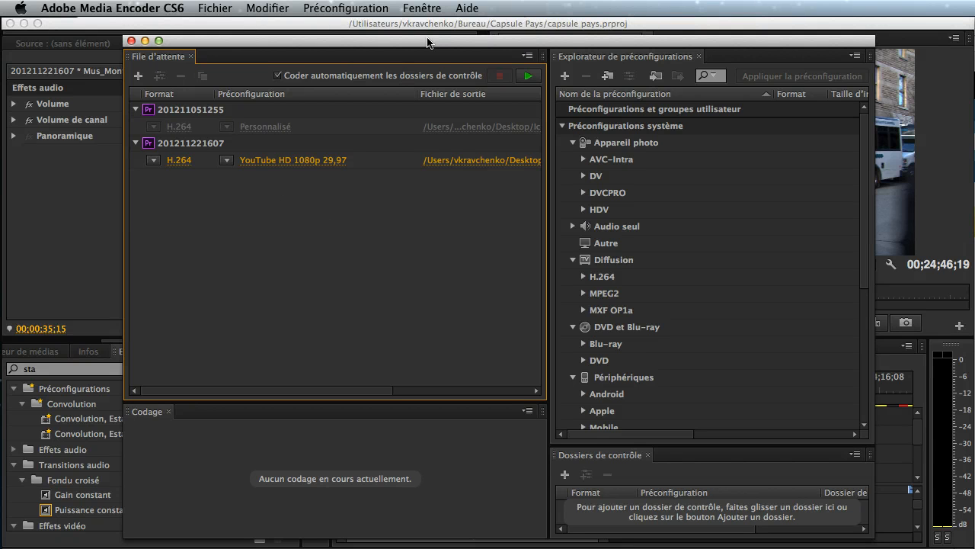
drag(404, 48, 266, 356)
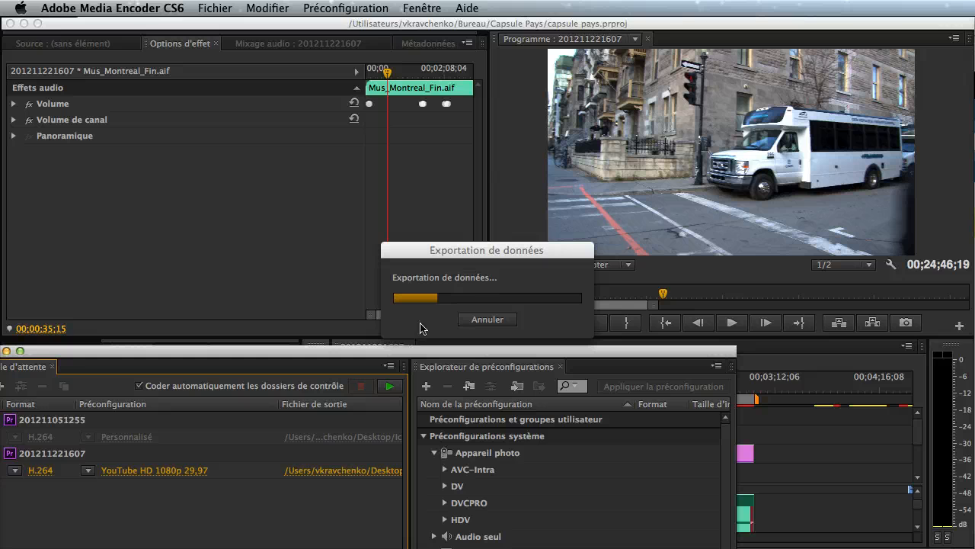
drag(384, 353, 551, 34)
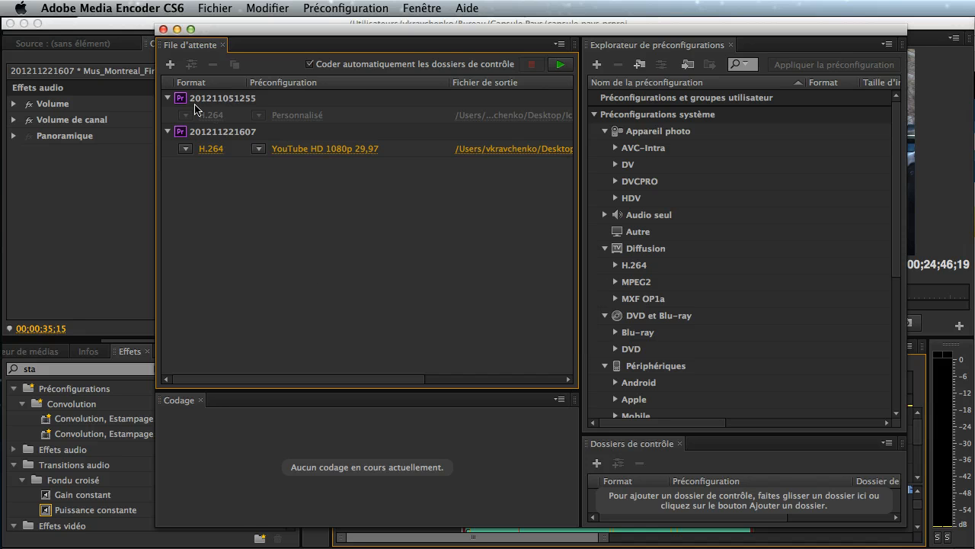
click(166, 99)
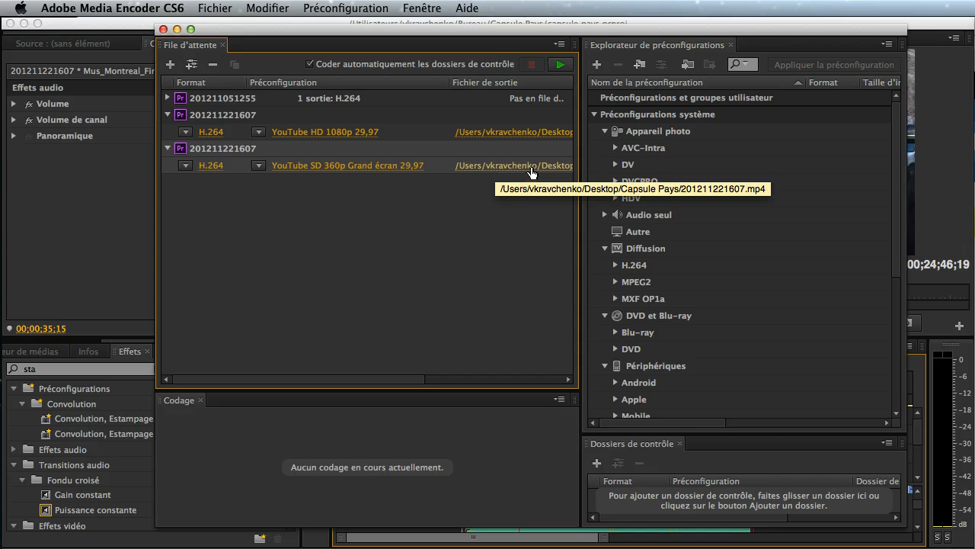
- Reopen the sequence's export settings in Premiere Pro and browse to the EXPORT folder as a location for the output file
drag(547, 35, 513, 249)
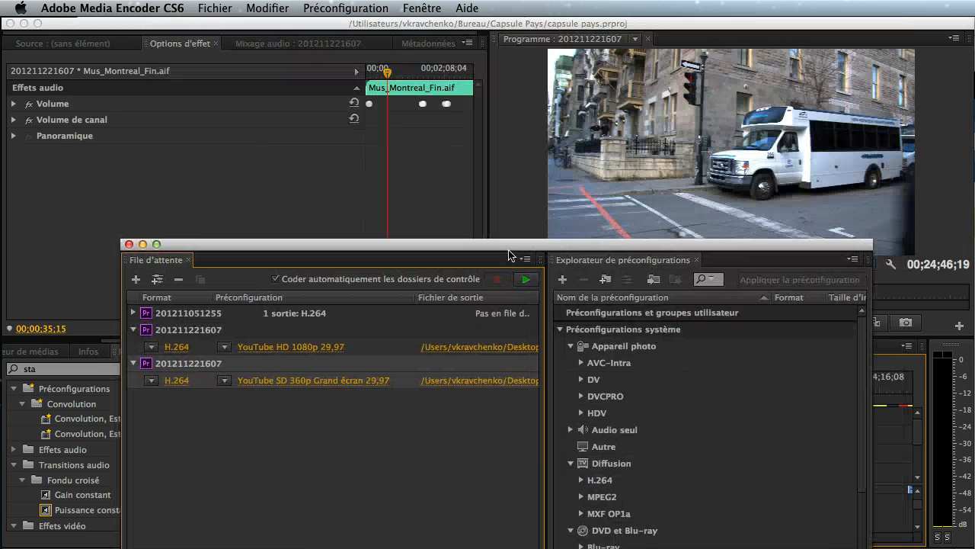
click(560, 26)
key(super+m)
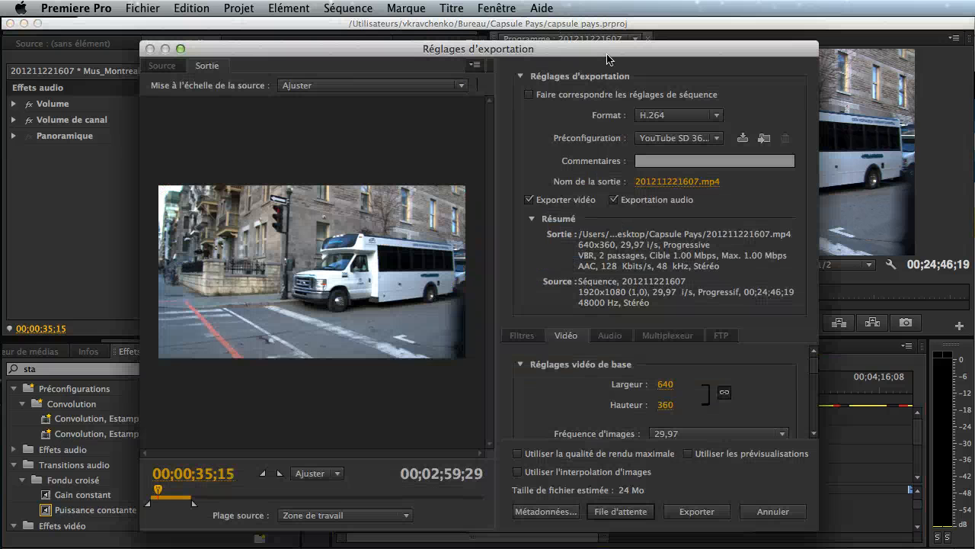
click(672, 182)
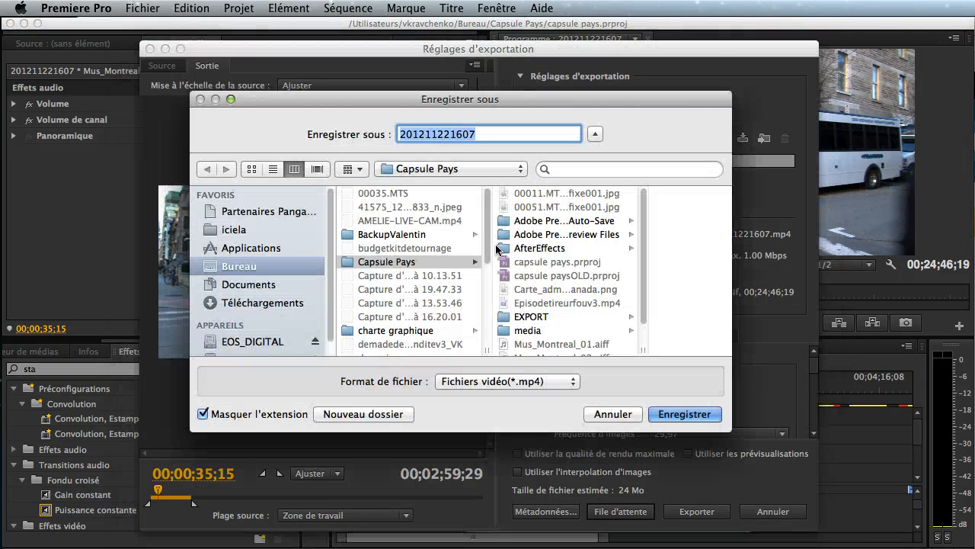
click(557, 320)
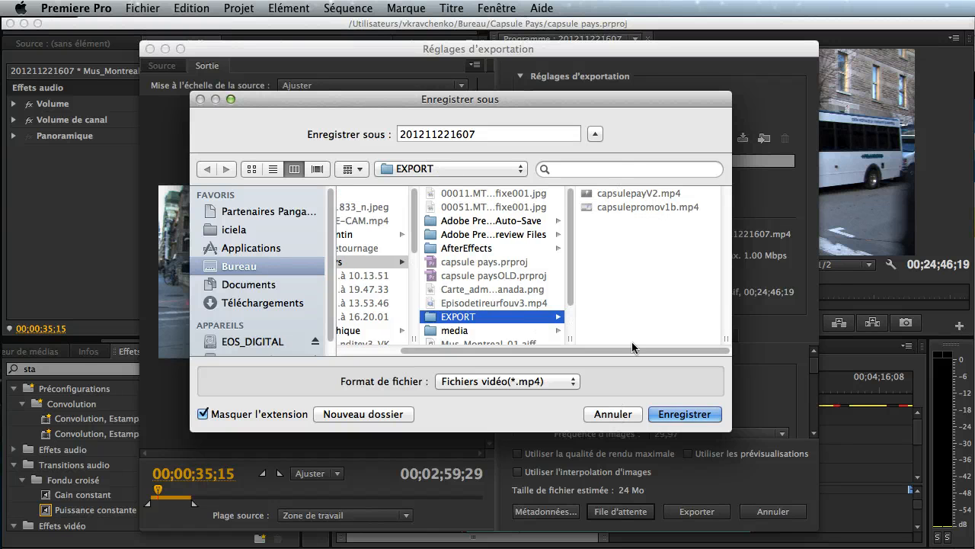
click(619, 412)
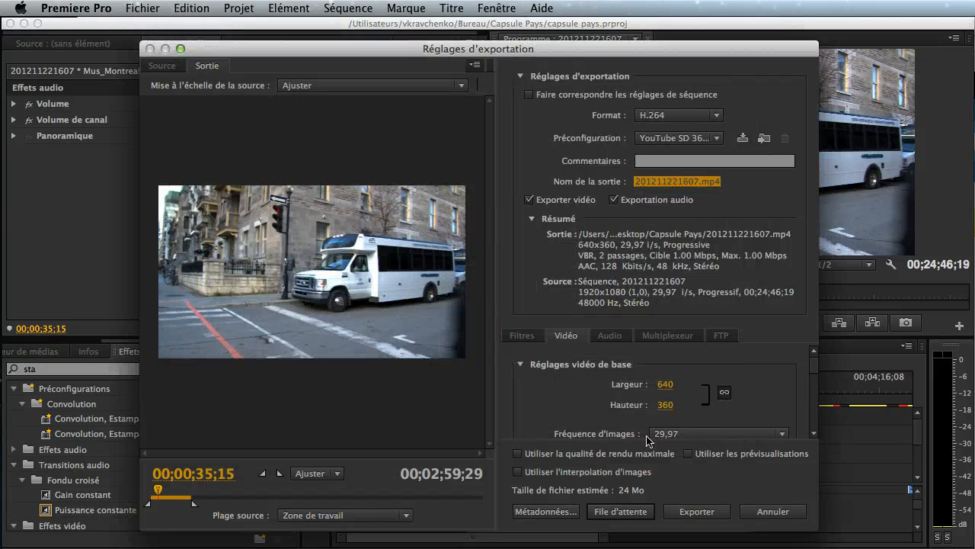
- Switch to Adobe Media Encoder and start encoding the queued exports
key(super+Tab)
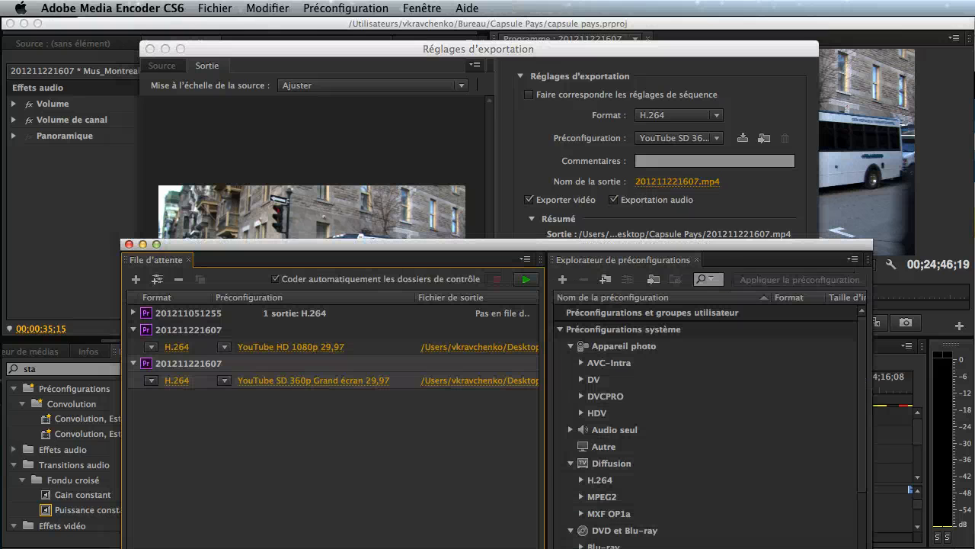
drag(668, 242, 718, 63)
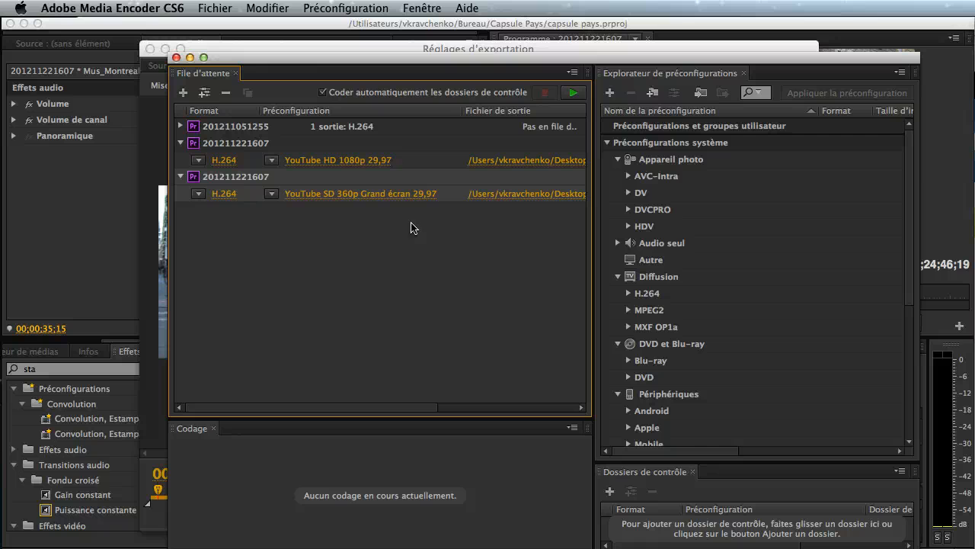
click(577, 95)
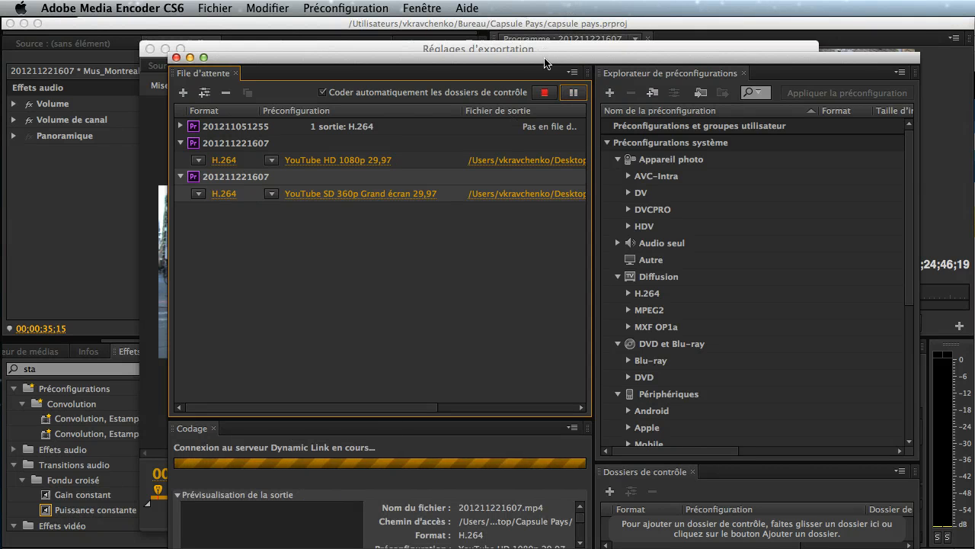
drag(547, 58, 557, 35)
- Return to Premiere Pro, dismiss the export settings and briefly play the sequence from about 00;01;10
click(83, 205)
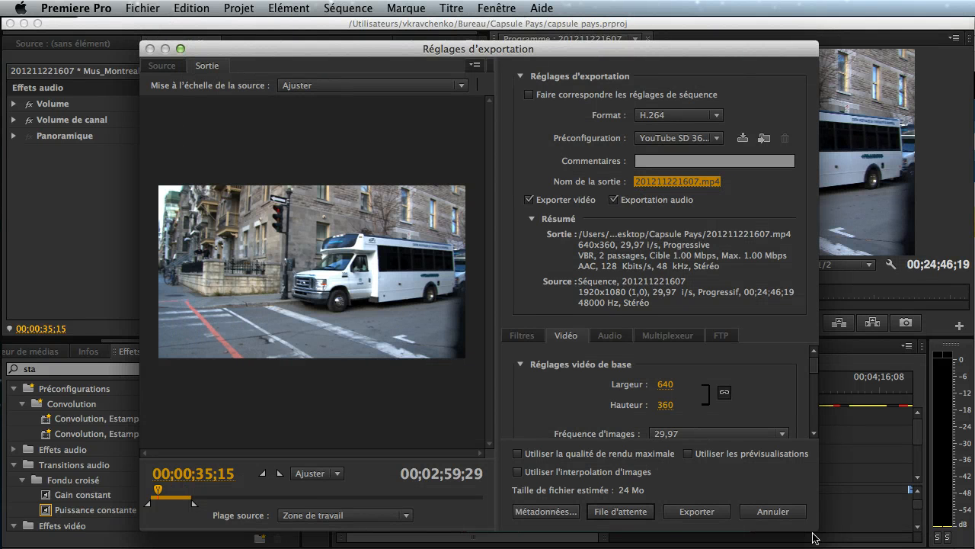
click(771, 511)
click(575, 390)
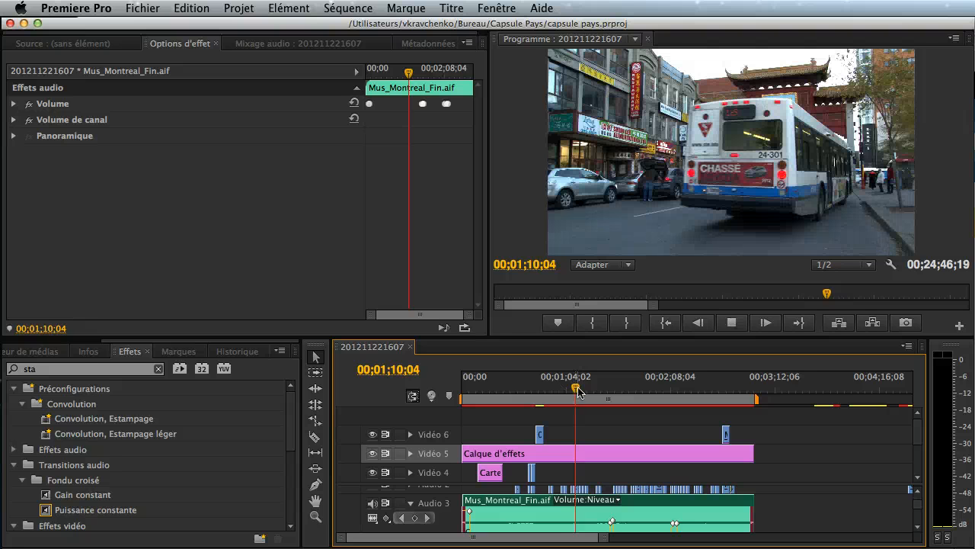
key(space)
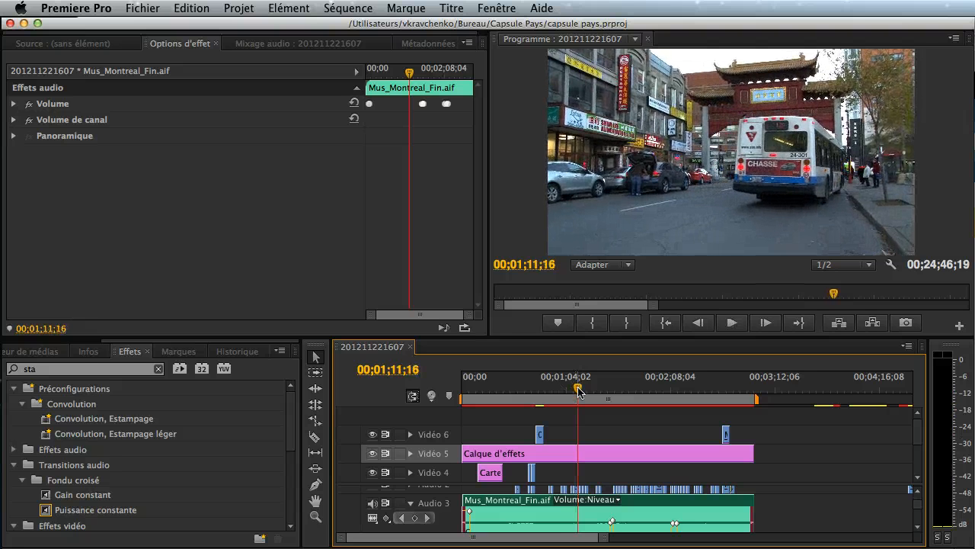